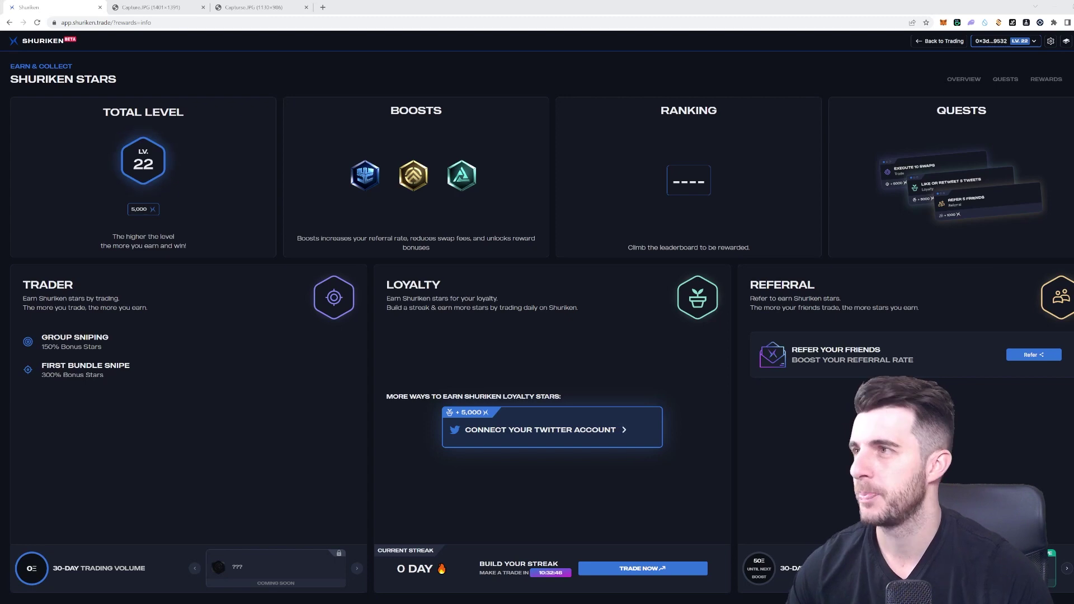
Step: Look at the Shuriken Stars getting-started guide in the browser and return to the Shuriken web app's rewards page
{"action": "key", "text": "ctrl+Tab"}
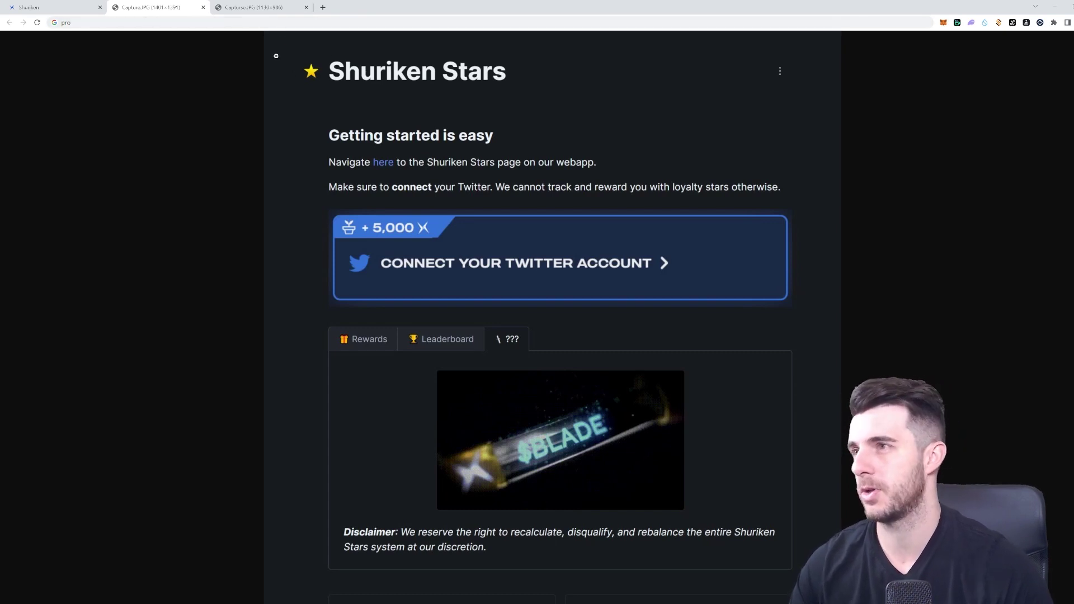
{"action": "left_click", "coordinate": [53, 7]}
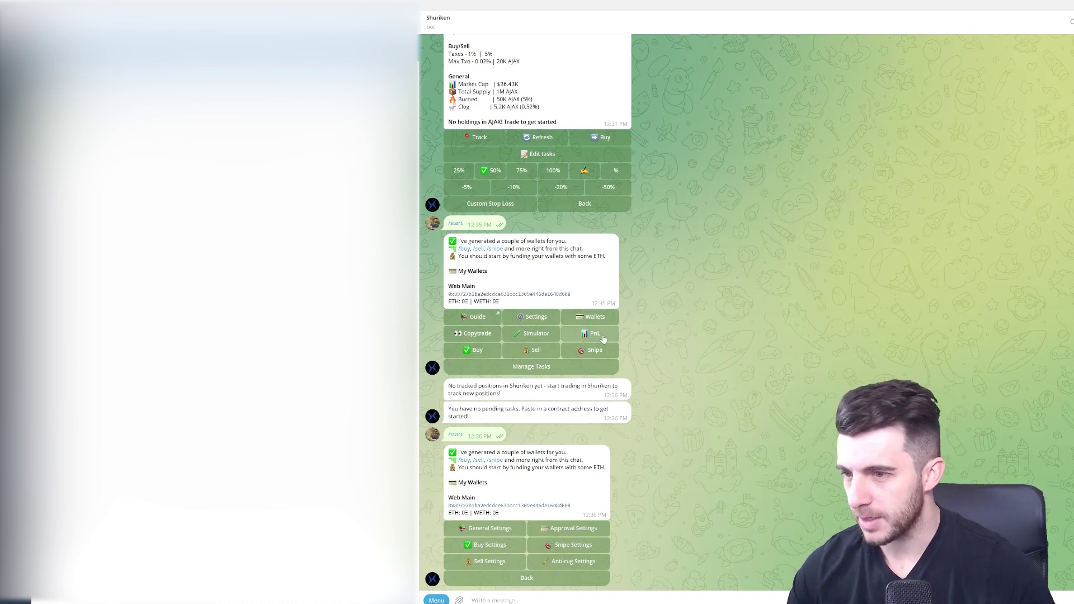
Step: In the Telegram chat with the Shuriken bot, send /start and look over the wallet management options before returning to the main menu
{"action": "type", "text": "/"}
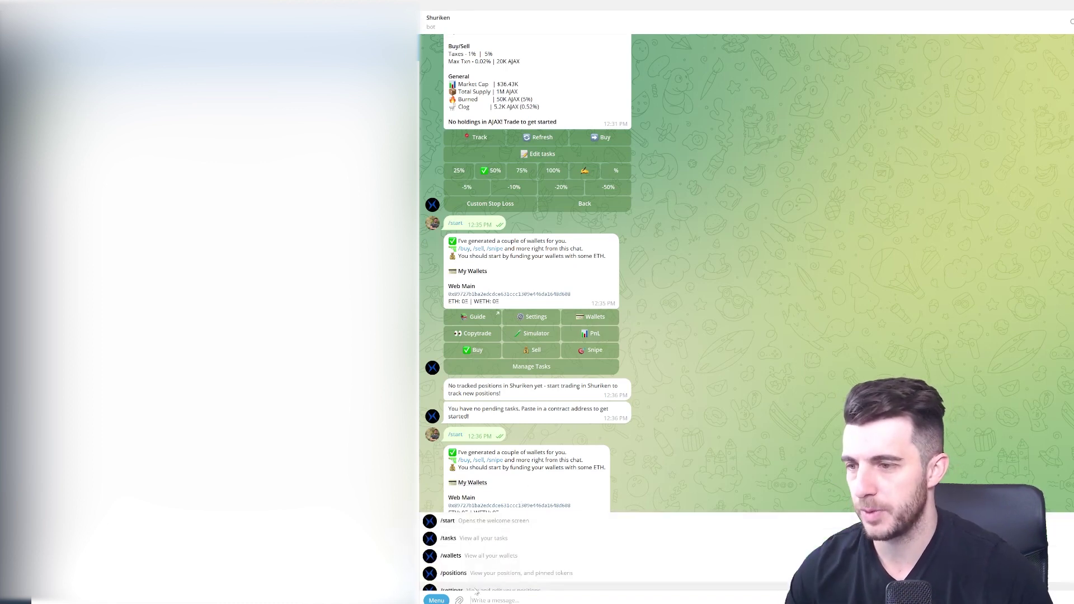
{"action": "left_click", "coordinate": [486, 521]}
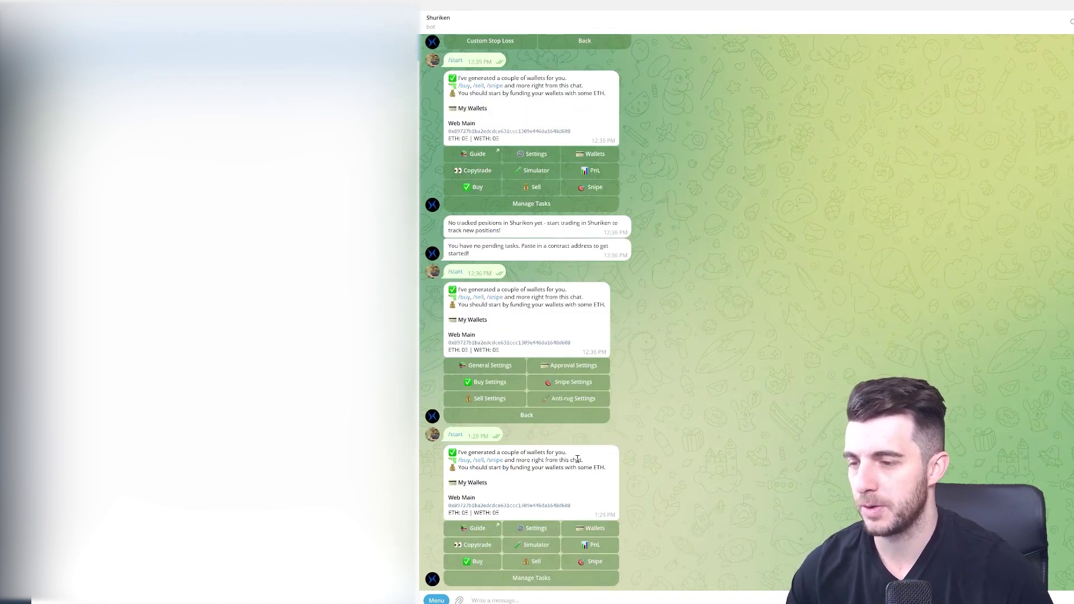
{"action": "mouse_move", "coordinate": [537, 459]}
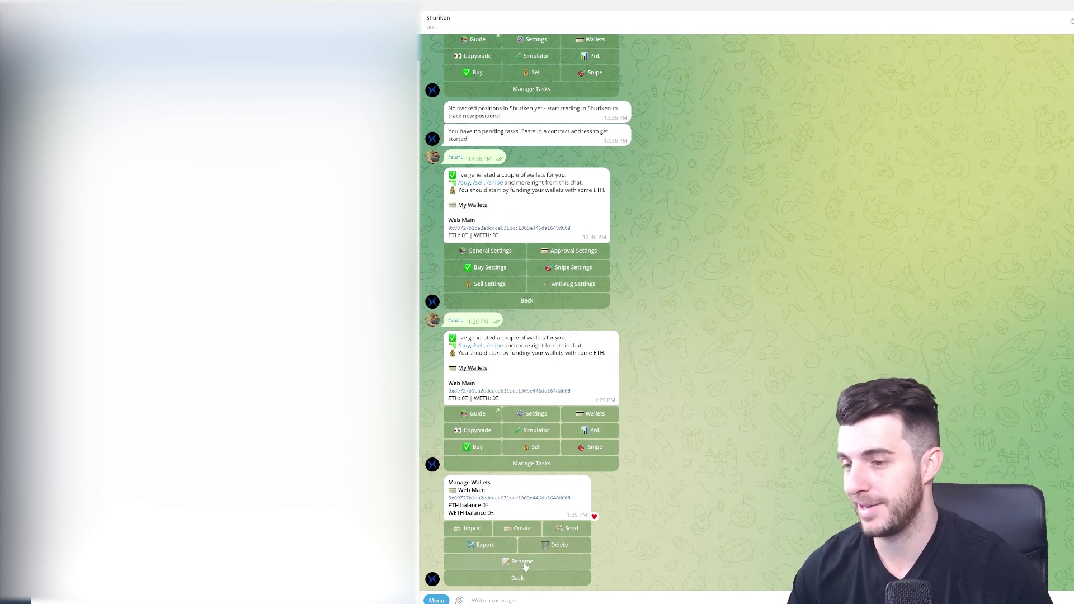
{"action": "left_click", "coordinate": [520, 582]}
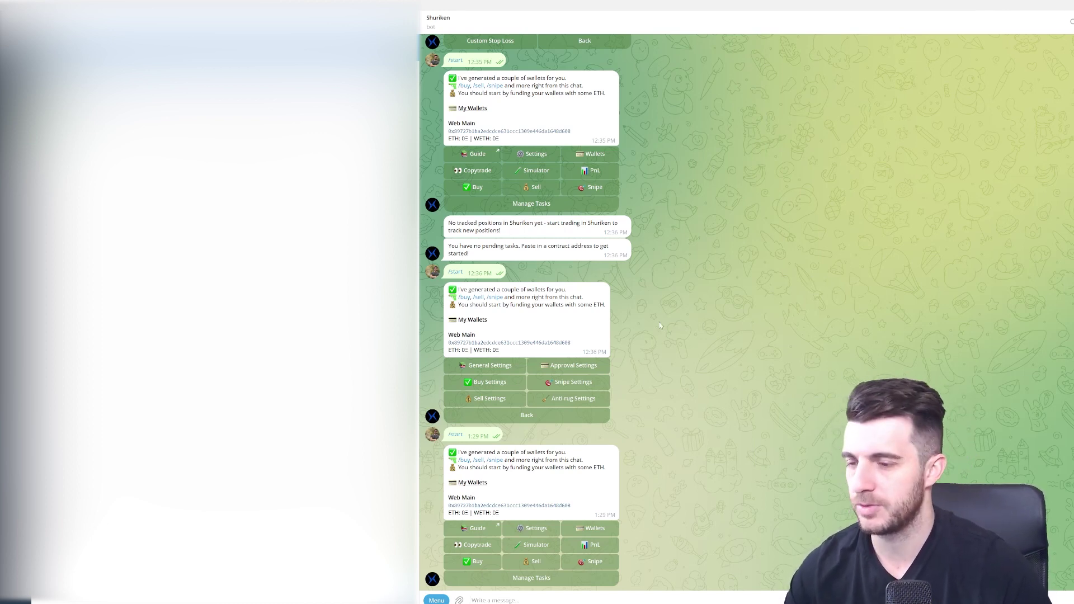
Step: Send the token contract address 0x2f3f0589021d202e9fbb48cb17b23961b9ef75b3 to the bot to get its trading card
{"action": "type", "text": "0x2f3f0589021d202e9fbb48cb17b23961b9ef75b3"}
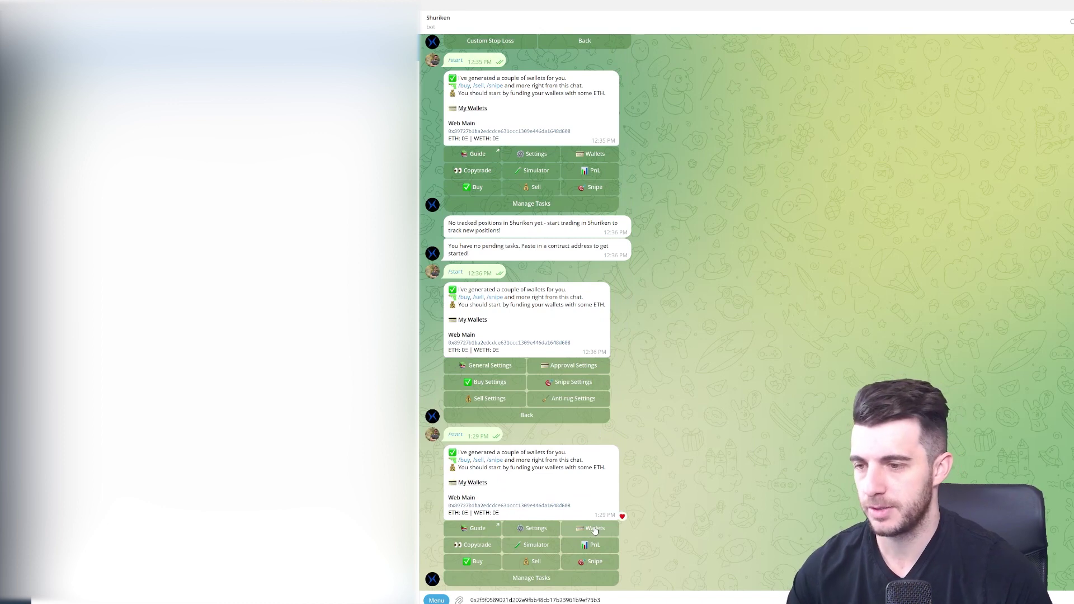
{"action": "key", "text": "Return"}
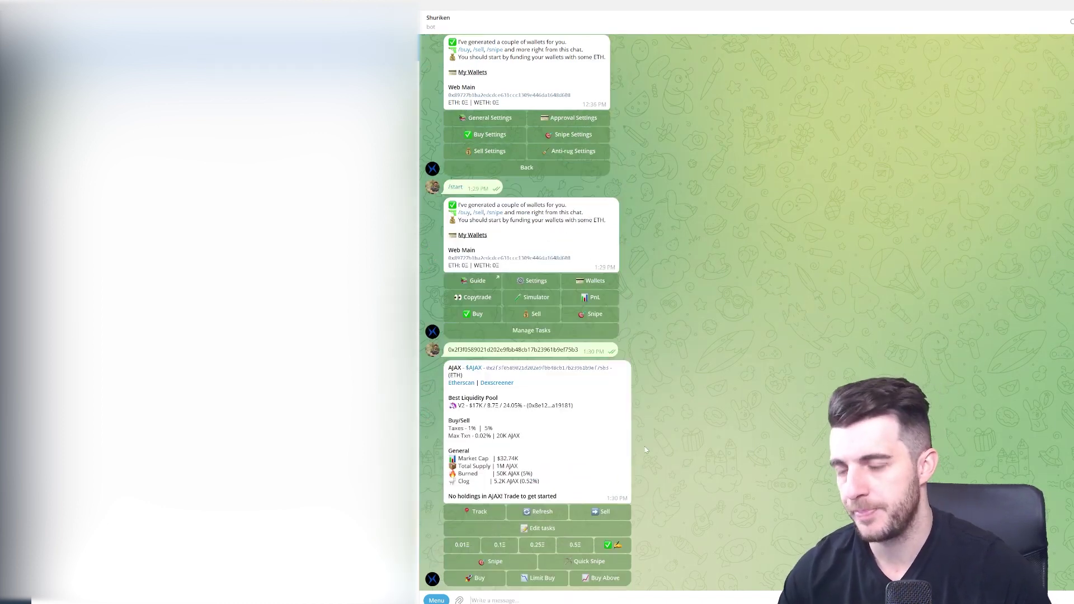
{"action": "mouse_move", "coordinate": [628, 420]}
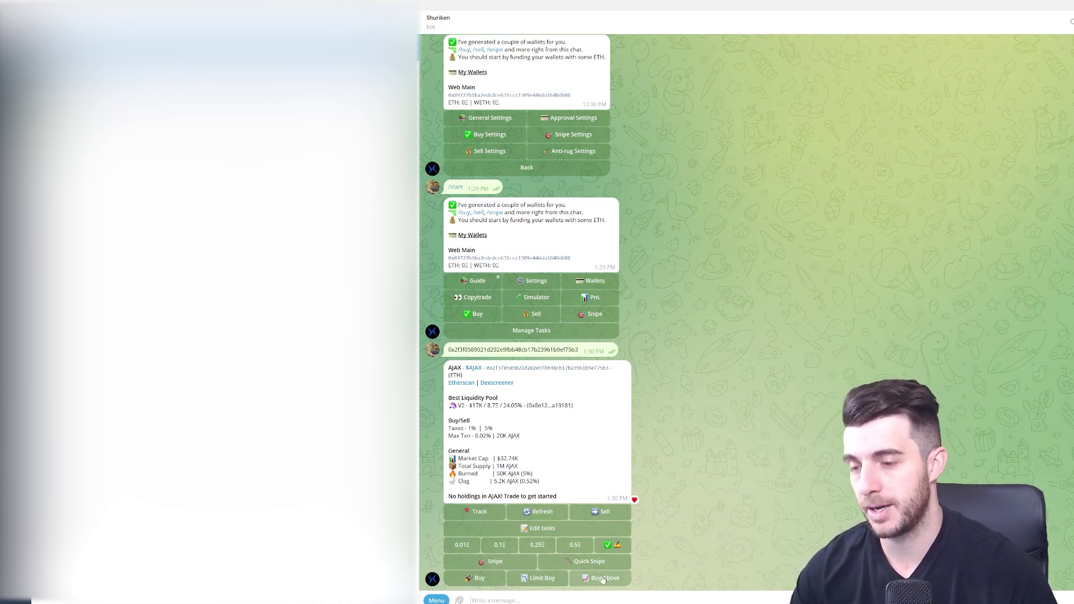
Step: Look at the AJAX card's sell options, then its limit buy options, and return to the buy options
{"action": "left_click", "coordinate": [598, 513]}
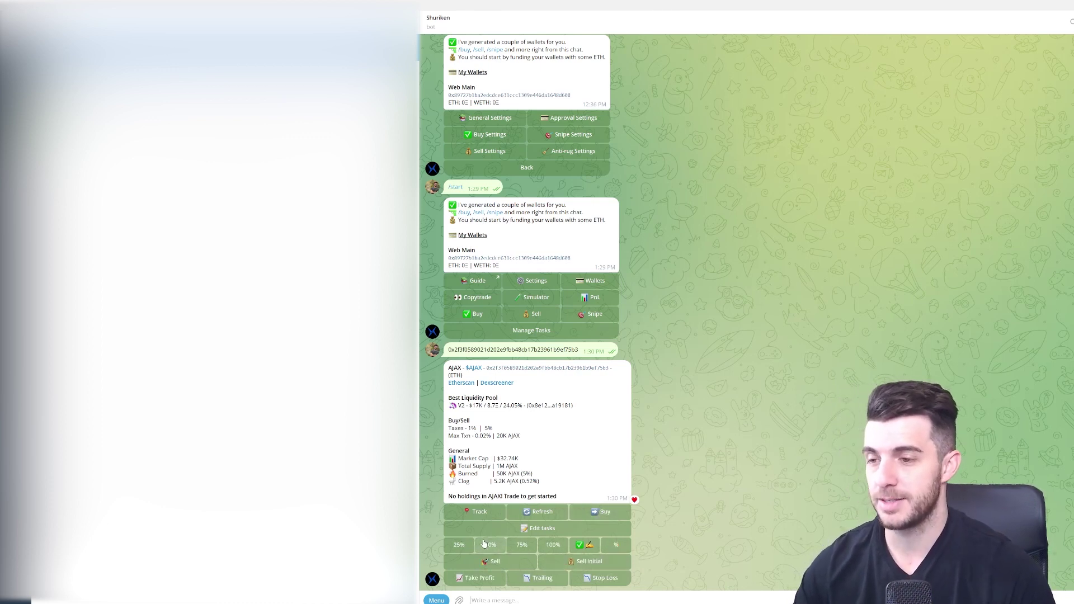
{"action": "left_click", "coordinate": [604, 512]}
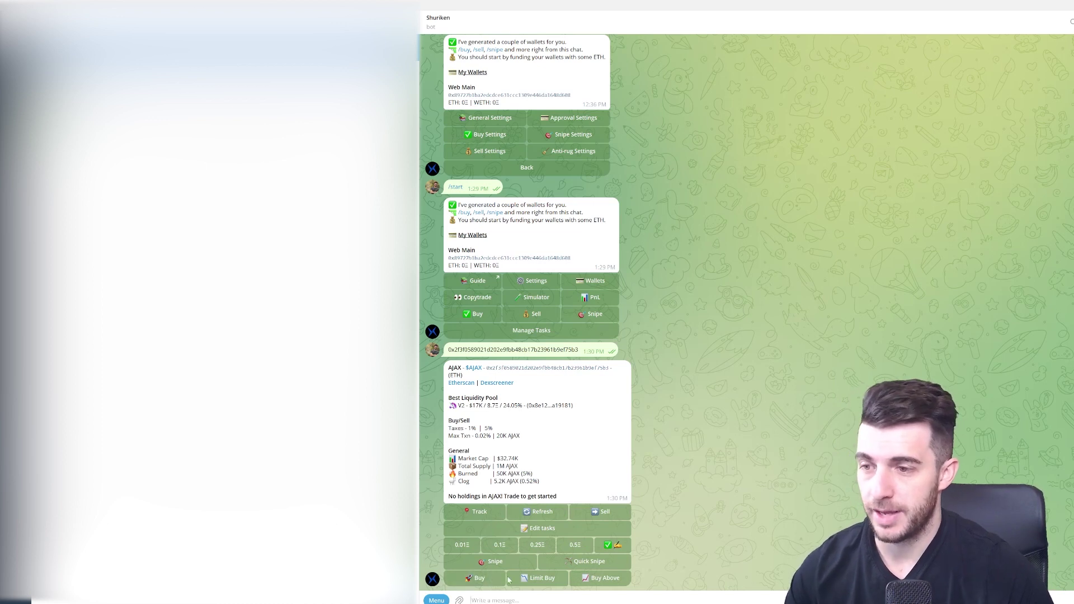
{"action": "left_click", "coordinate": [533, 581]}
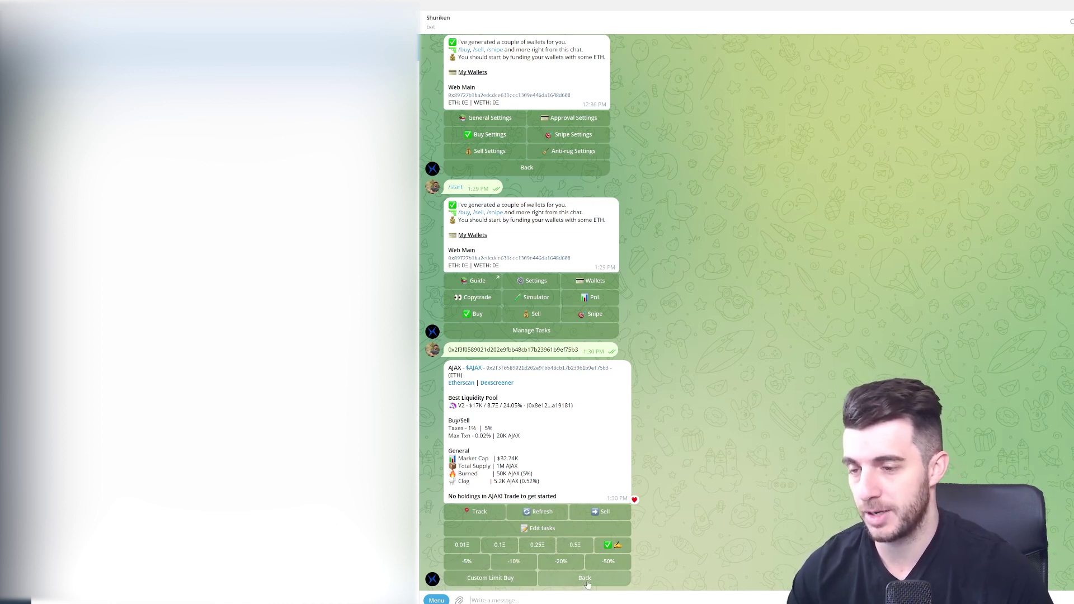
{"action": "left_click", "coordinate": [569, 585]}
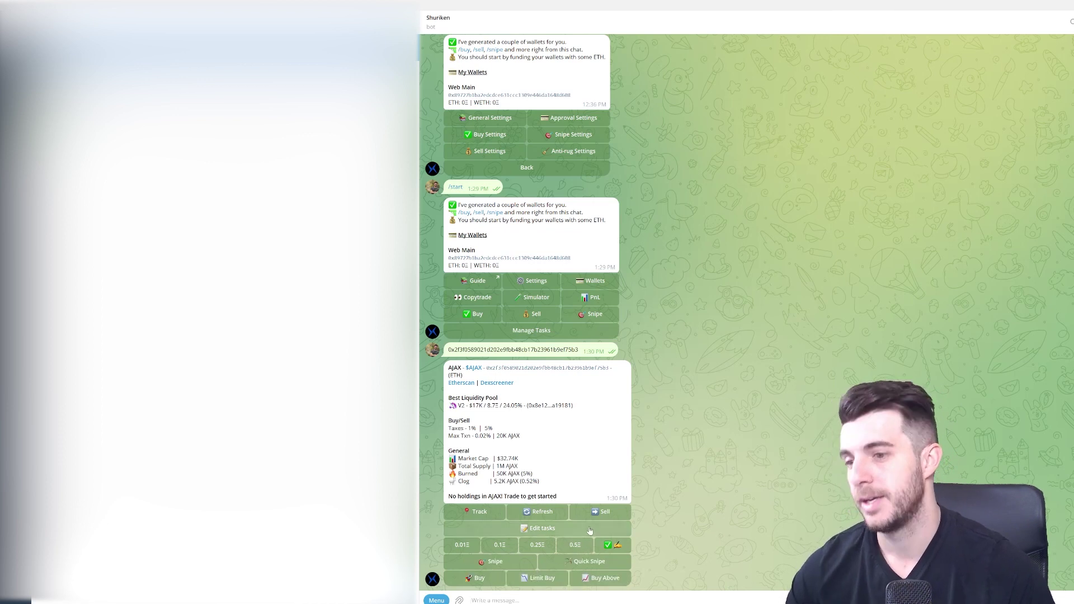
Step: Choose 50% as the AJAX sell amount while reviewing the take-profit and stop-loss options
{"action": "left_click", "coordinate": [605, 513]}
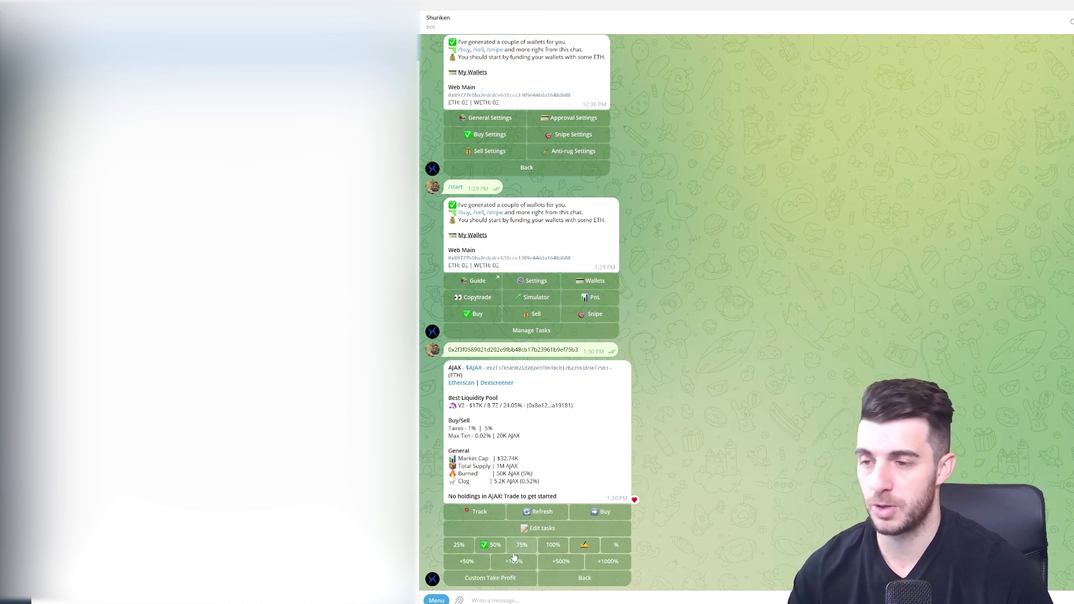
{"action": "left_click", "coordinate": [486, 548]}
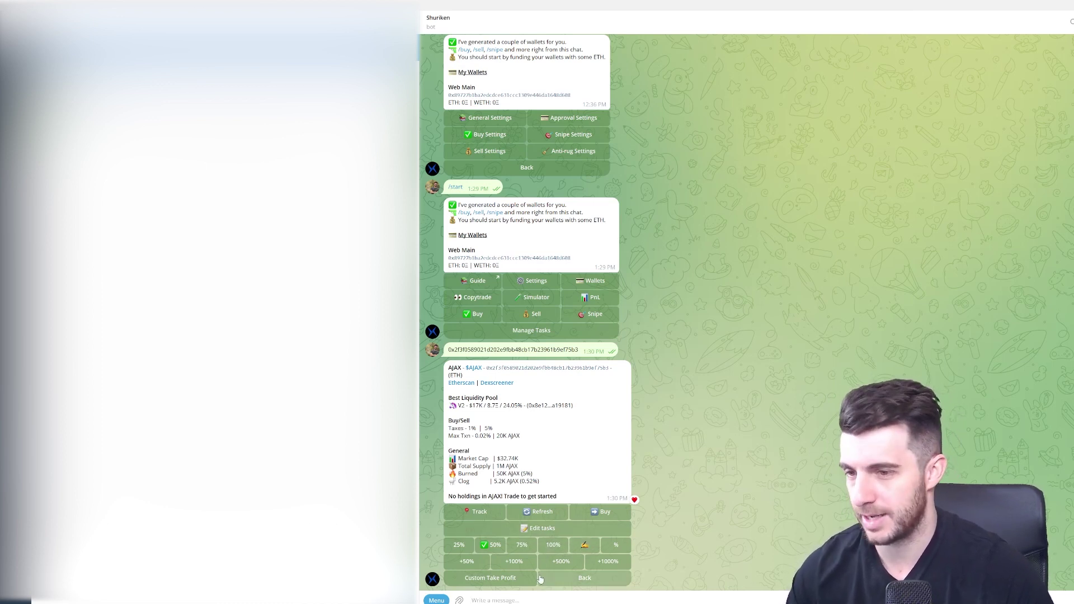
{"action": "left_click", "coordinate": [567, 580]}
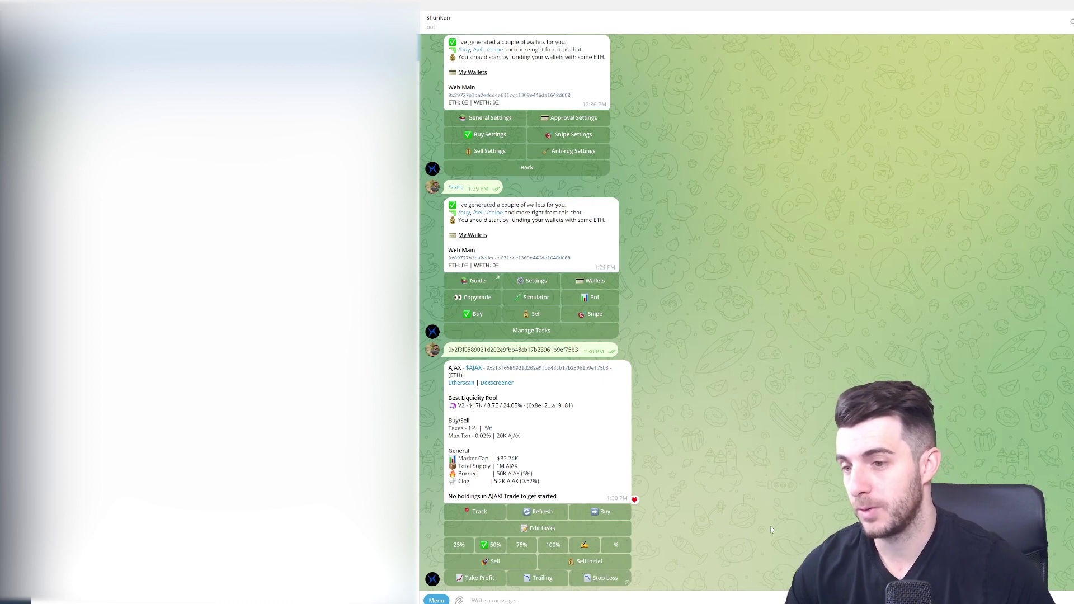
{"action": "left_click", "coordinate": [605, 578]}
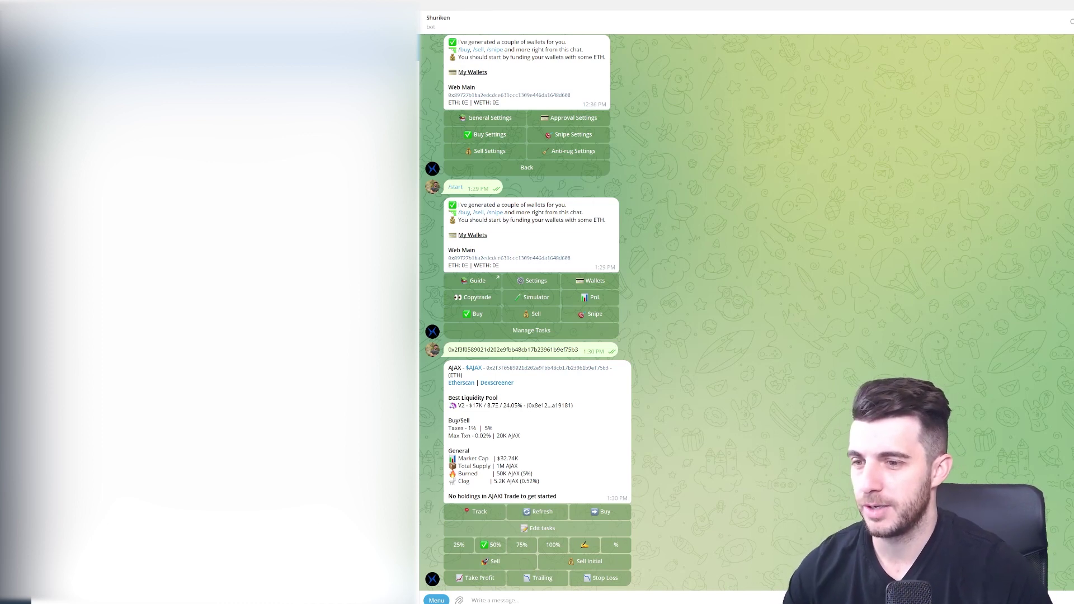
Step: Send the contract address 0x2f3f0589021d202e9fbb48cb17b23961b9ef75b3 again and examine the snipe options on the new AJAX card
{"action": "type", "text": "0x2f3f0589021d202e9fbb48cb17b23961b9ef75b3"}
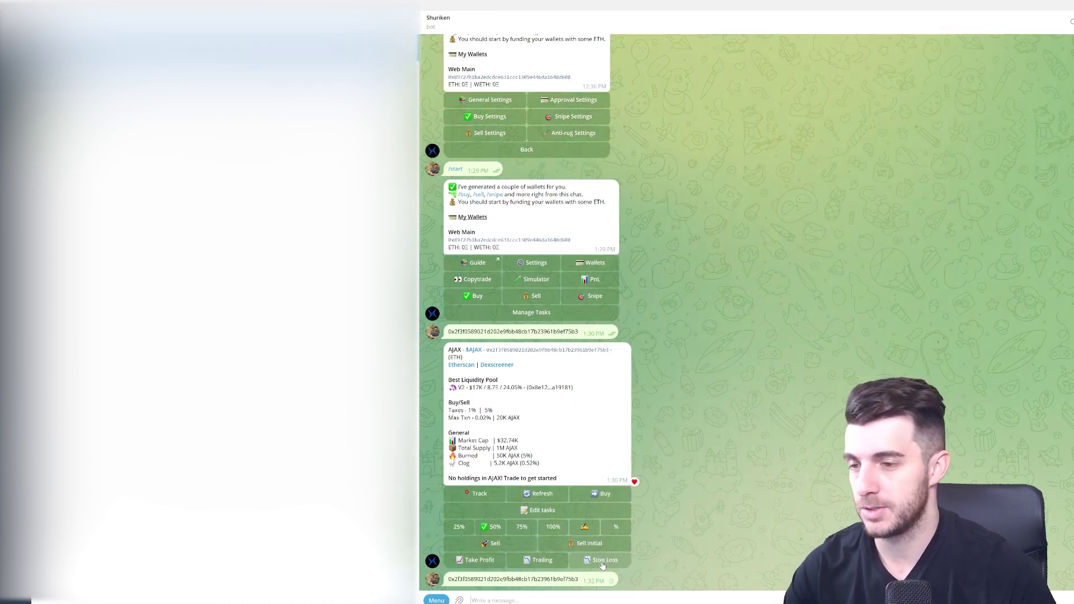
{"action": "key", "text": "Return"}
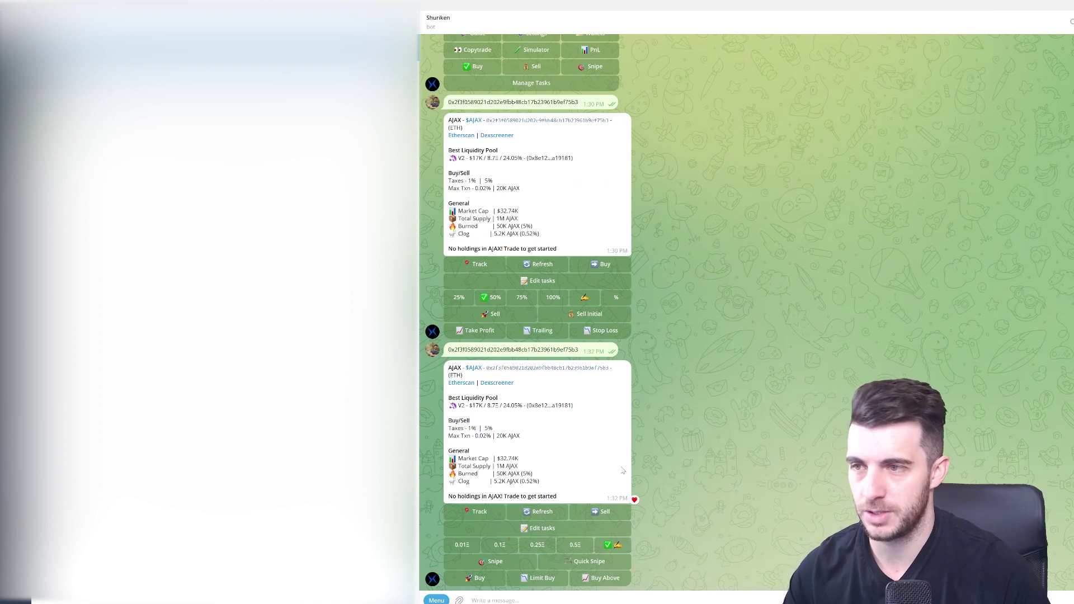
{"action": "left_click", "coordinate": [529, 561]}
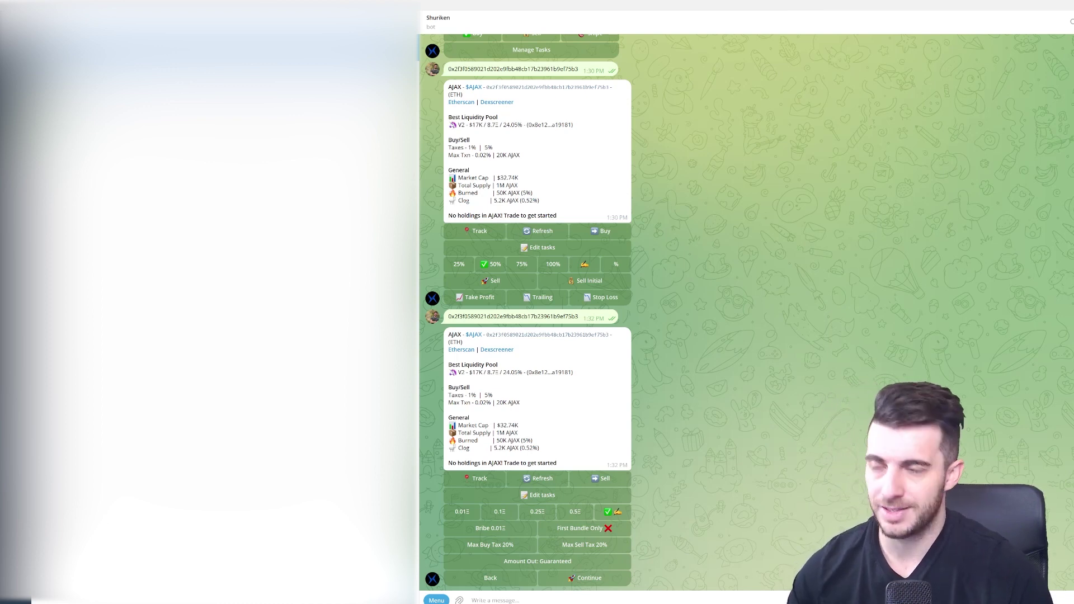
{"action": "double_click", "coordinate": [726, 466]}
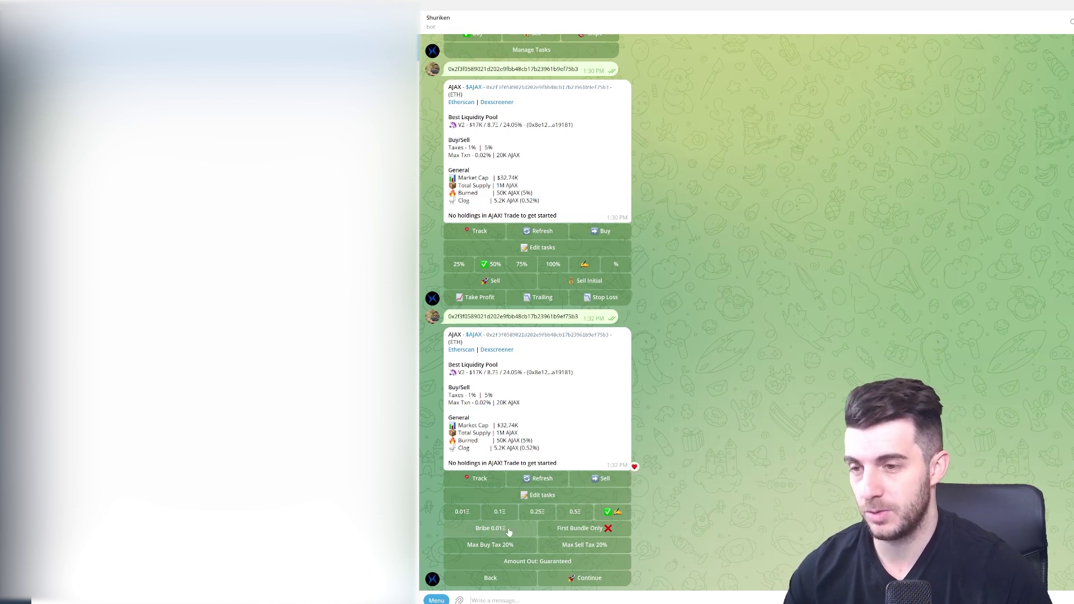
{"action": "left_click", "coordinate": [596, 529]}
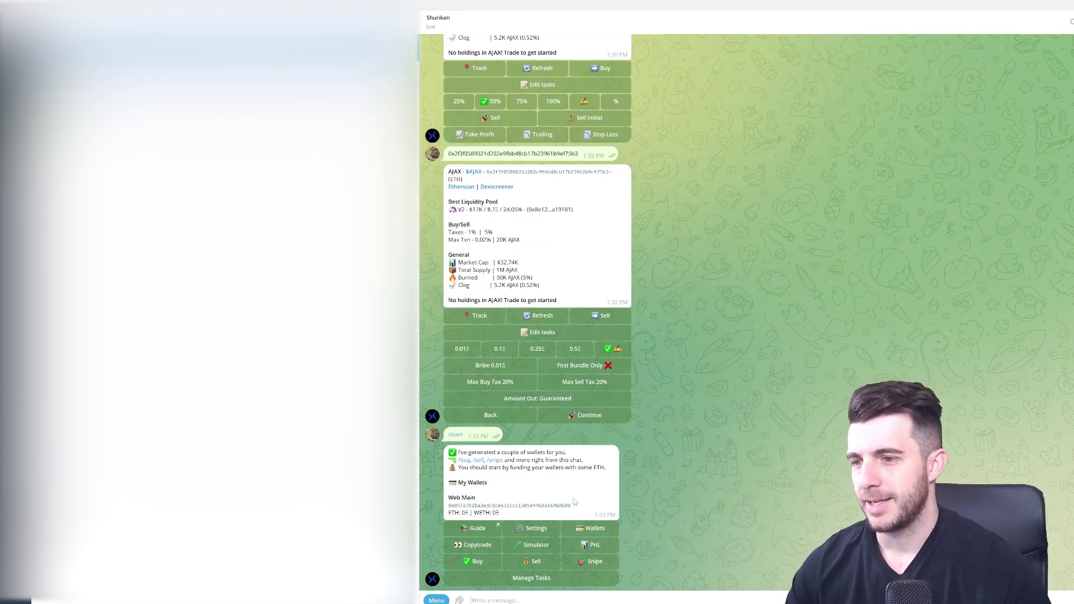
Step: Open the bot's settings from its latest welcome message and review the General Settings
{"action": "left_click", "coordinate": [535, 528]}
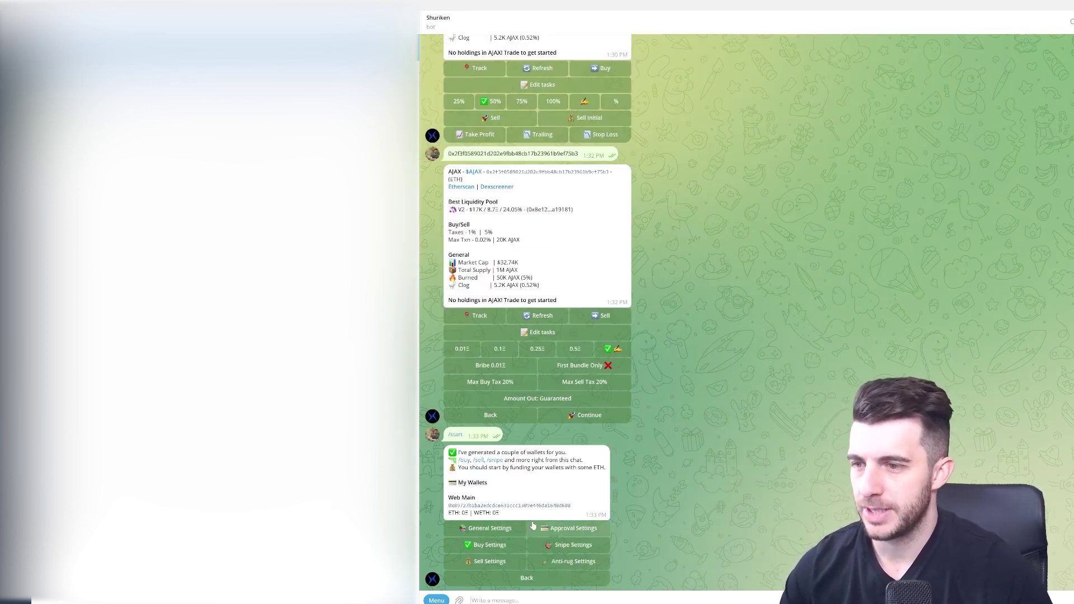
{"action": "left_click", "coordinate": [499, 532]}
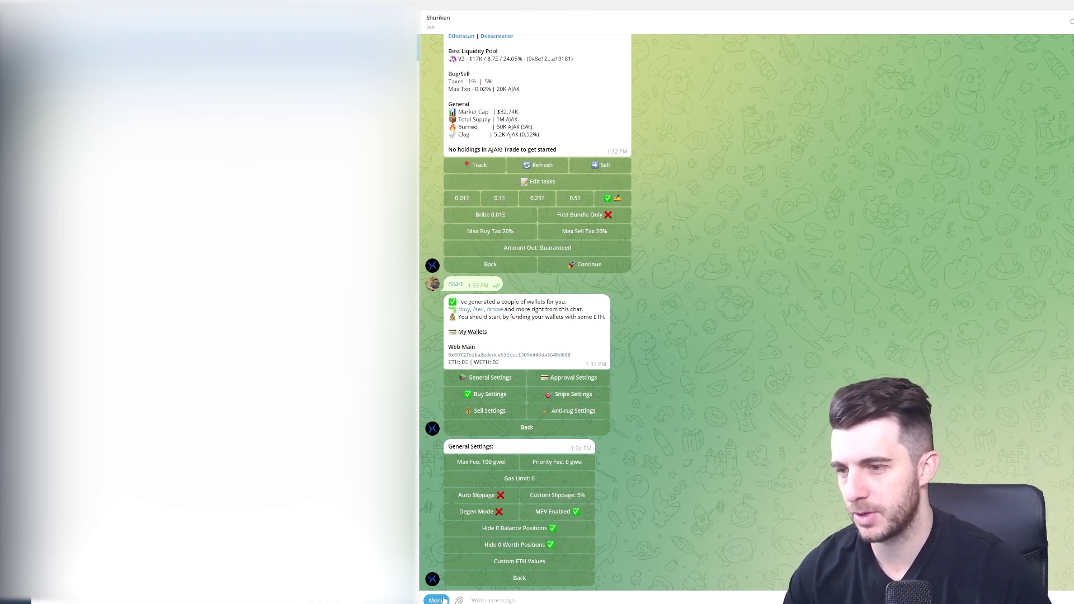
{"action": "left_click", "coordinate": [502, 584]}
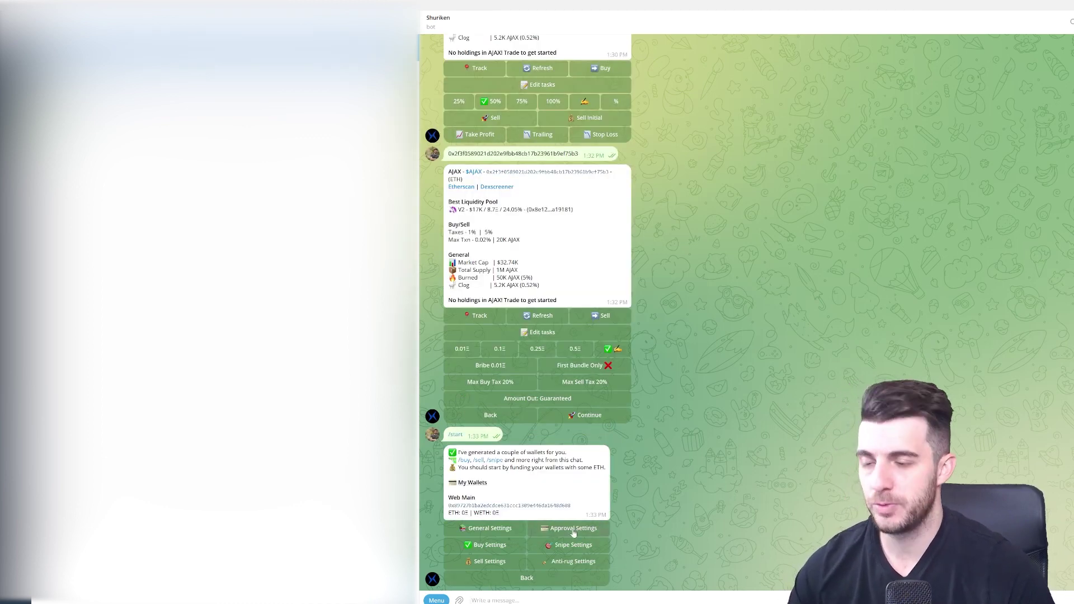
Step: Review the Approval Settings and the Buy Settings, returning to the list of settings groups
{"action": "left_click", "coordinate": [573, 531]}
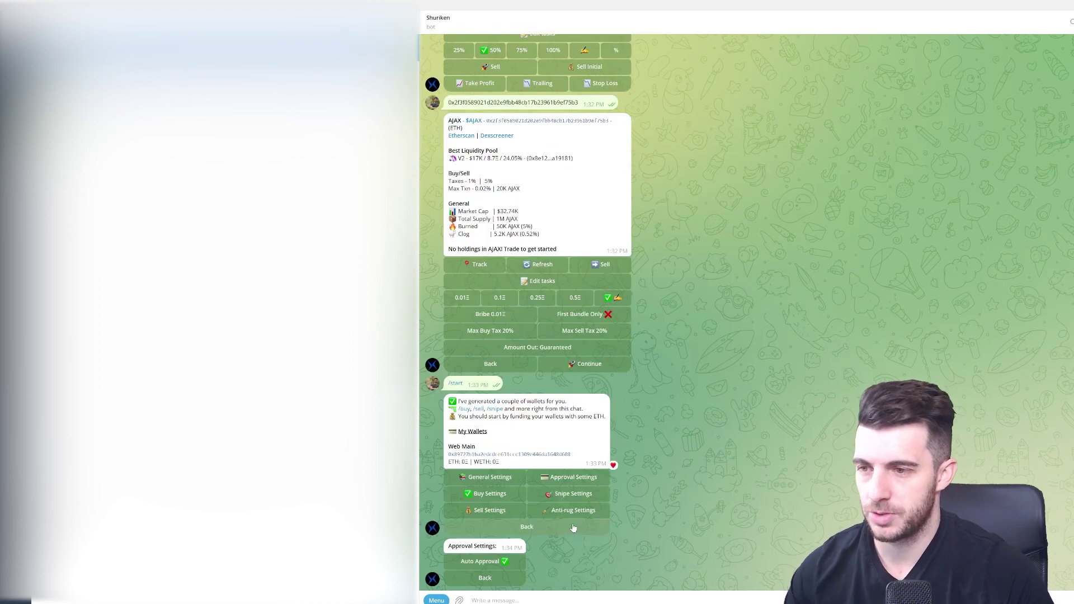
{"action": "left_click", "coordinate": [488, 581]}
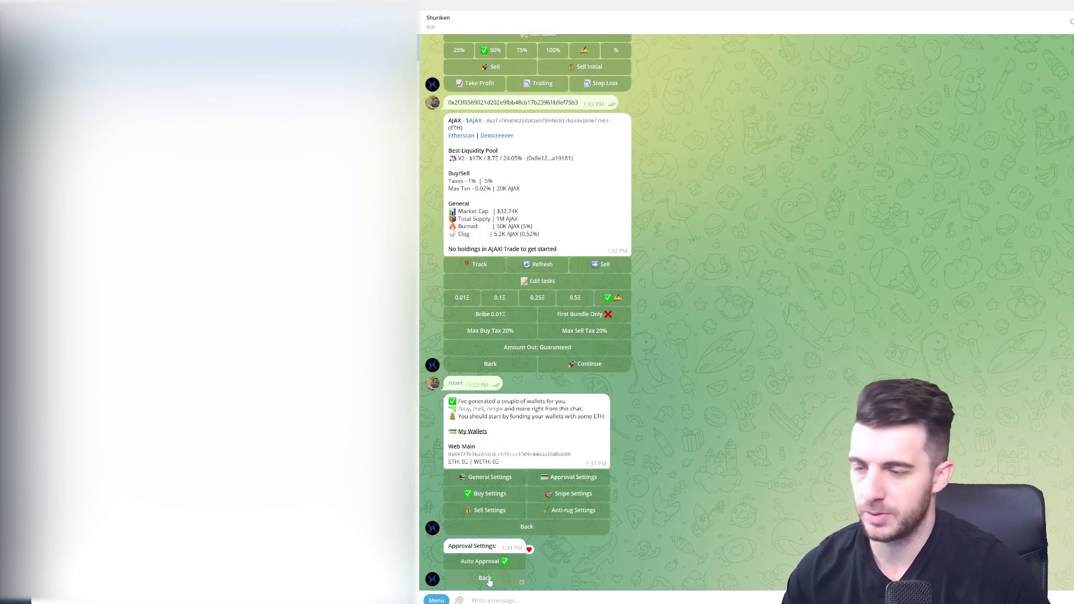
{"action": "left_click", "coordinate": [488, 545]}
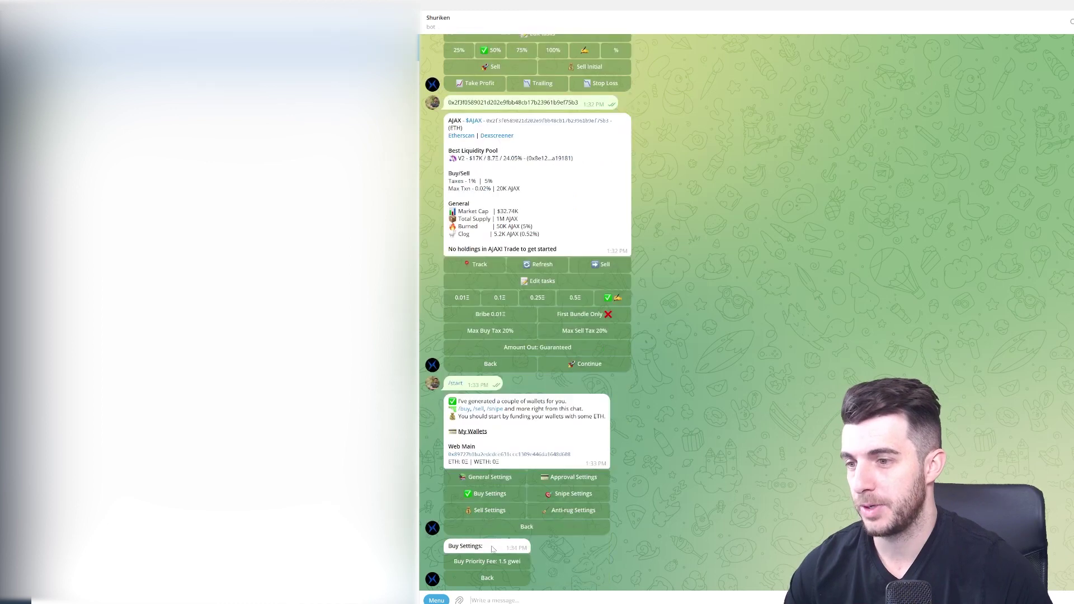
{"action": "left_click", "coordinate": [490, 582]}
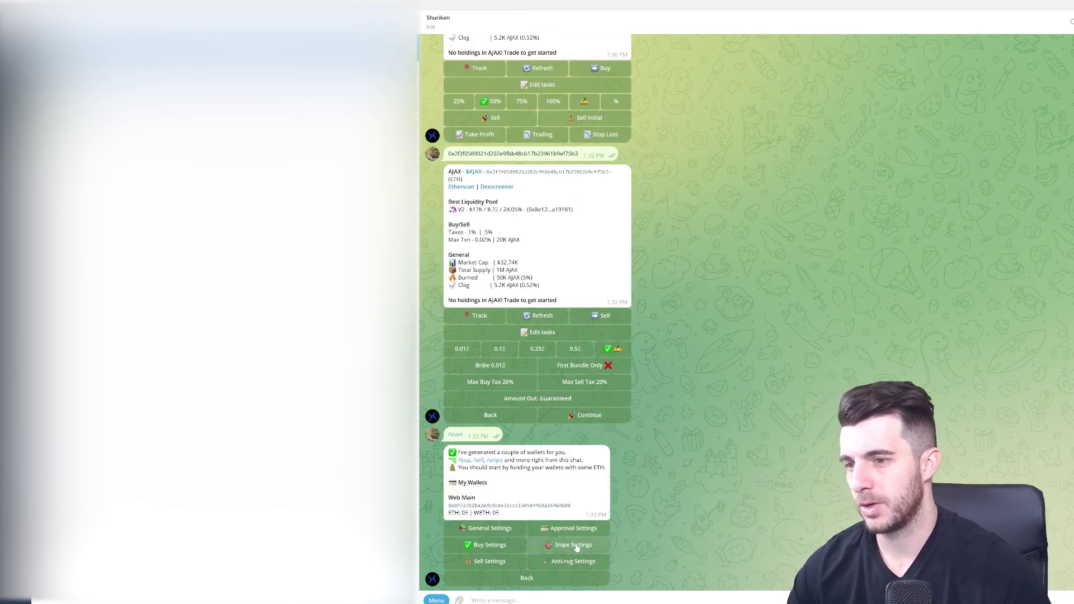
Step: Review the Snipe Settings and the Anti-rug Settings, and leave the list of settings groups
{"action": "left_click", "coordinate": [577, 547]}
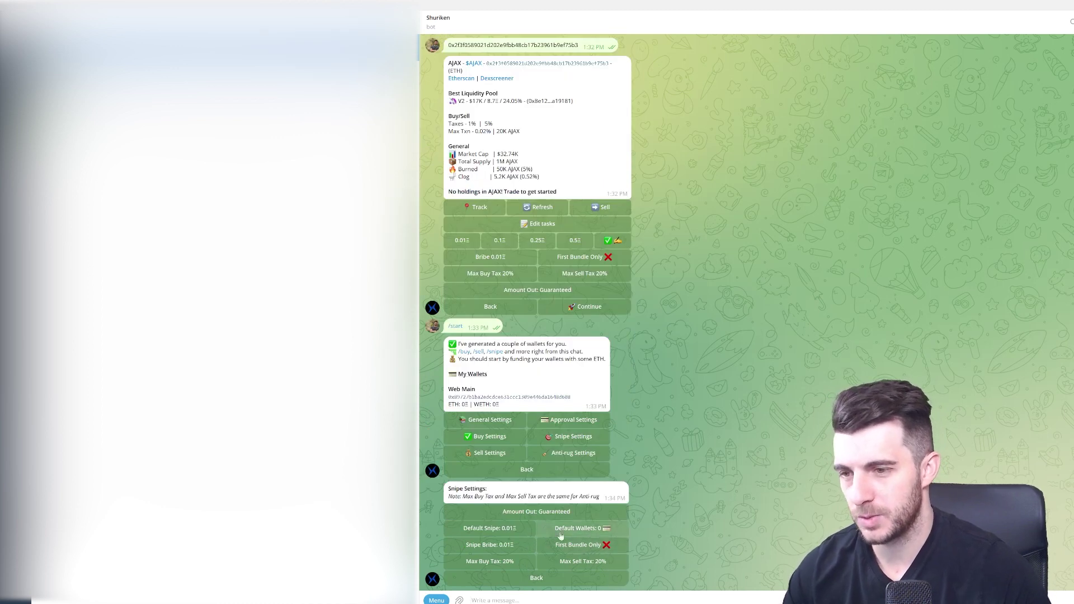
{"action": "double_click", "coordinate": [528, 582]}
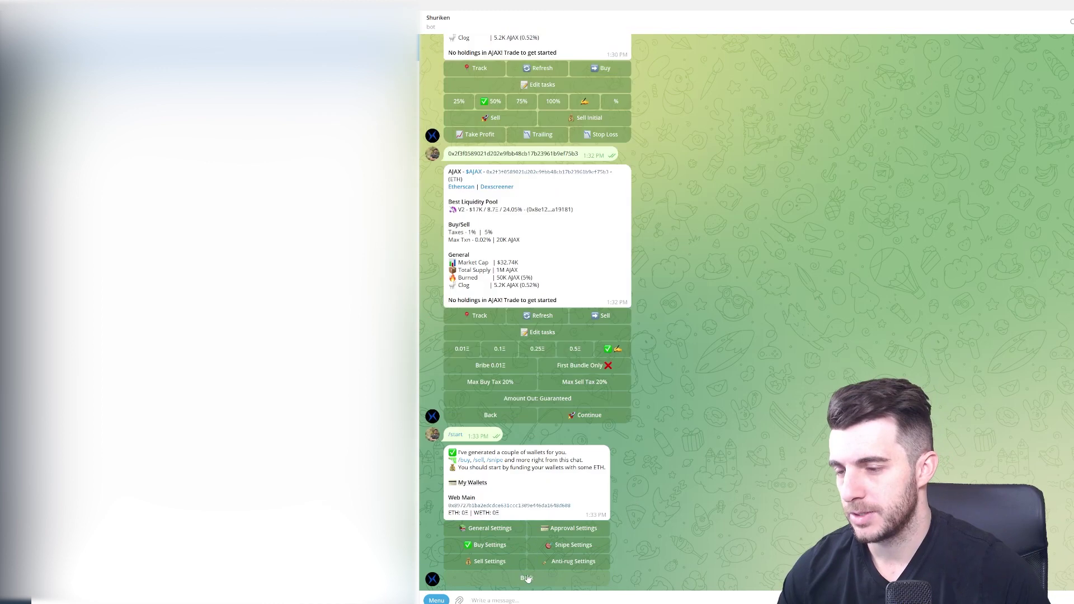
{"action": "double_click", "coordinate": [605, 566]}
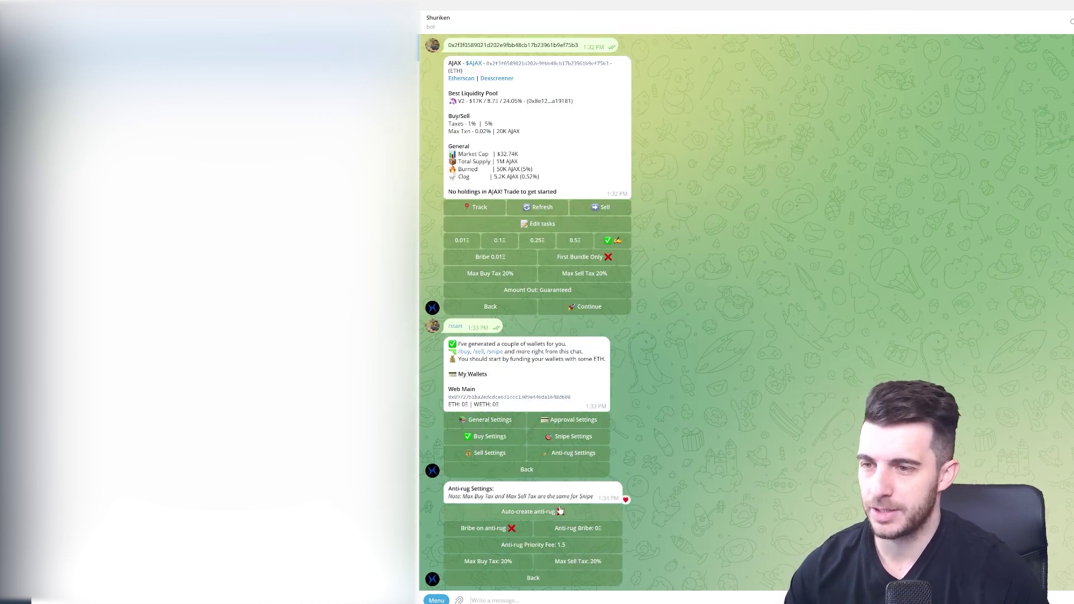
{"action": "left_click", "coordinate": [541, 512]}
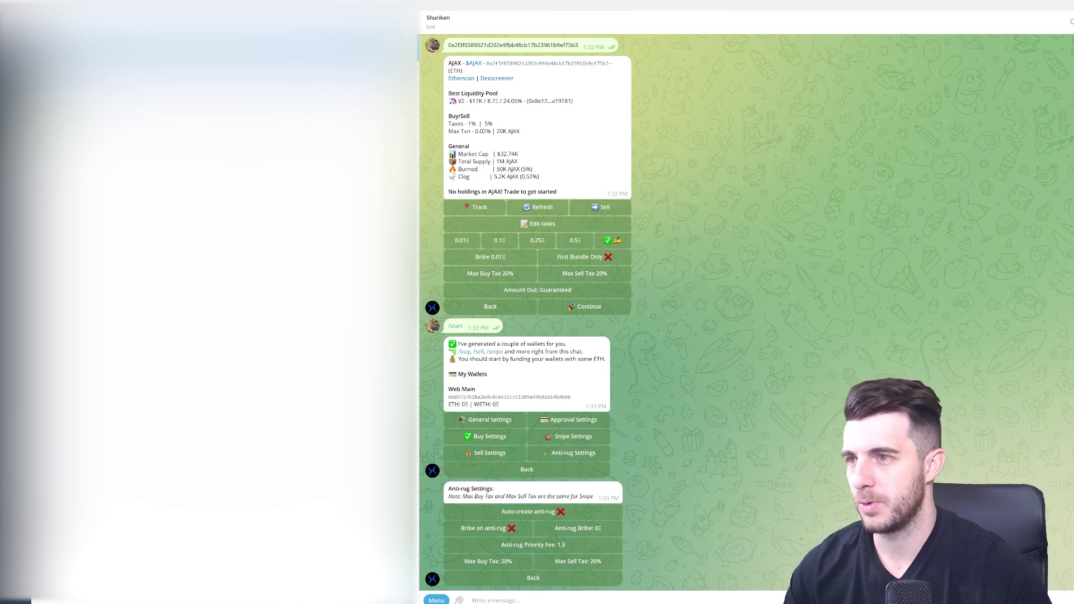
{"action": "left_click", "coordinate": [542, 578]}
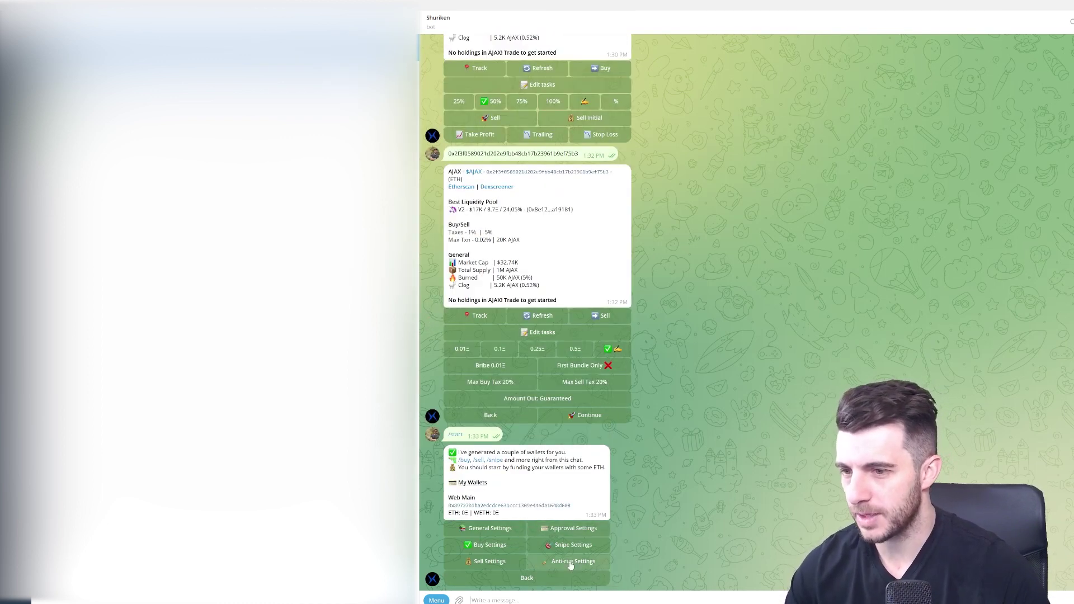
{"action": "double_click", "coordinate": [520, 499]}
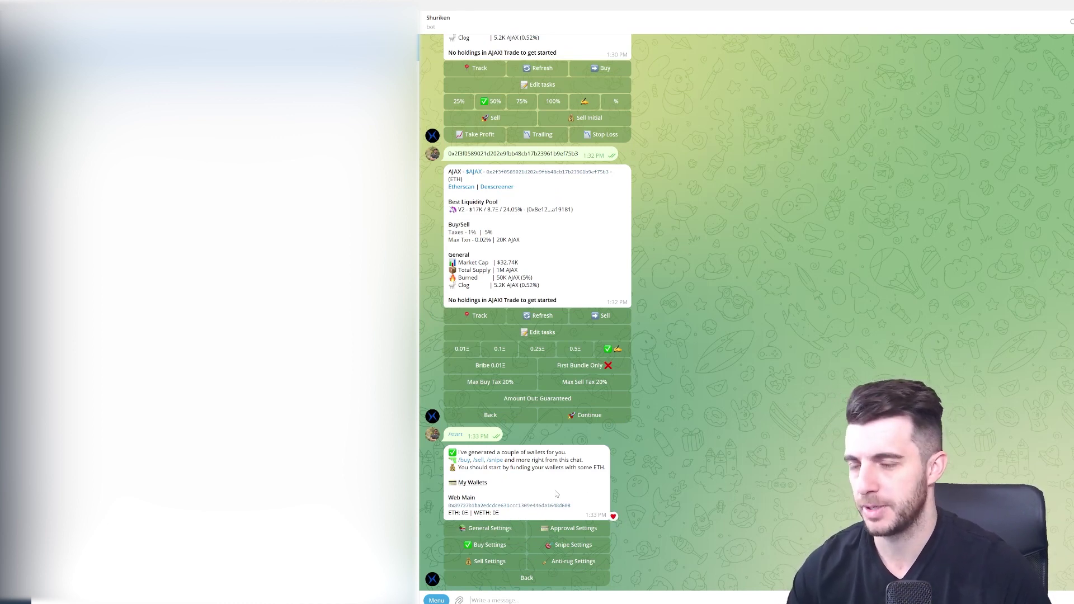
{"action": "left_click", "coordinate": [526, 578]}
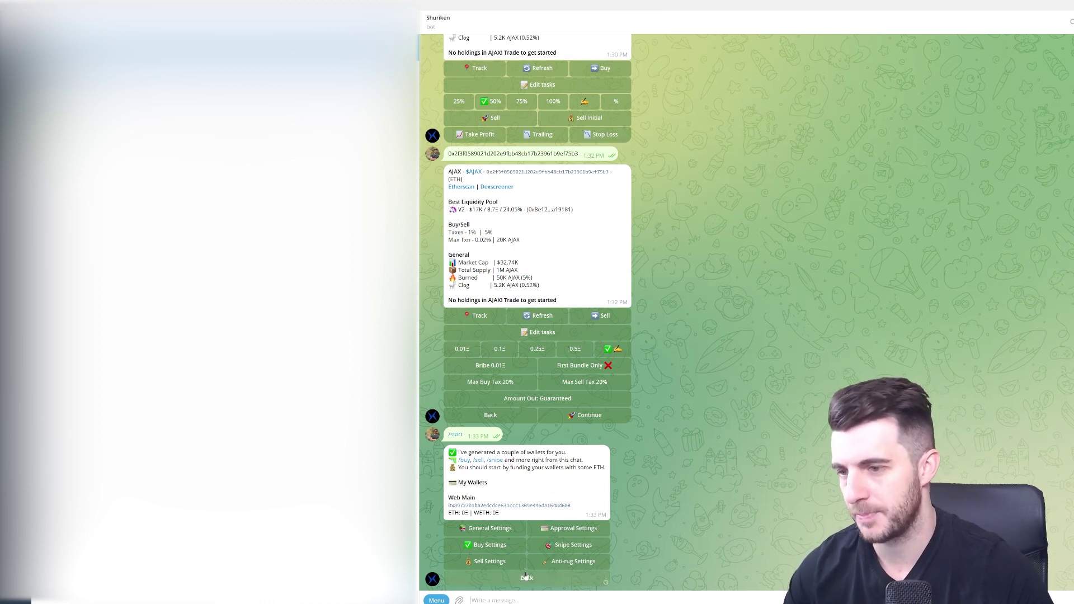